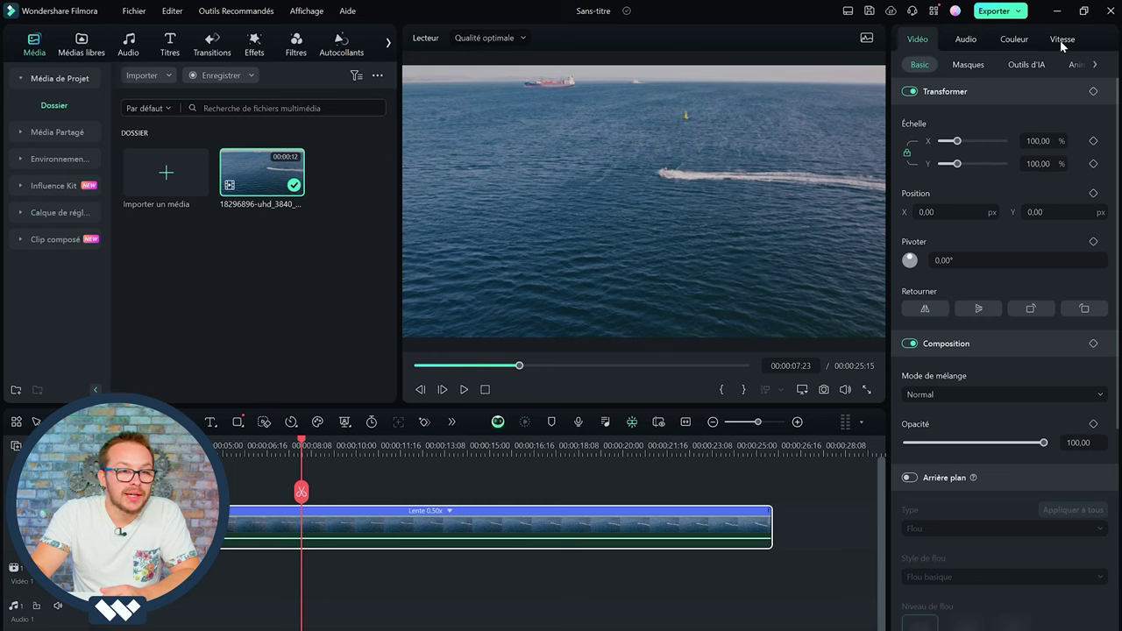
Step: Set the clip's uniform speed to 0,40 and its AI frame interpolation to Flux optique
left_click(1061, 41)
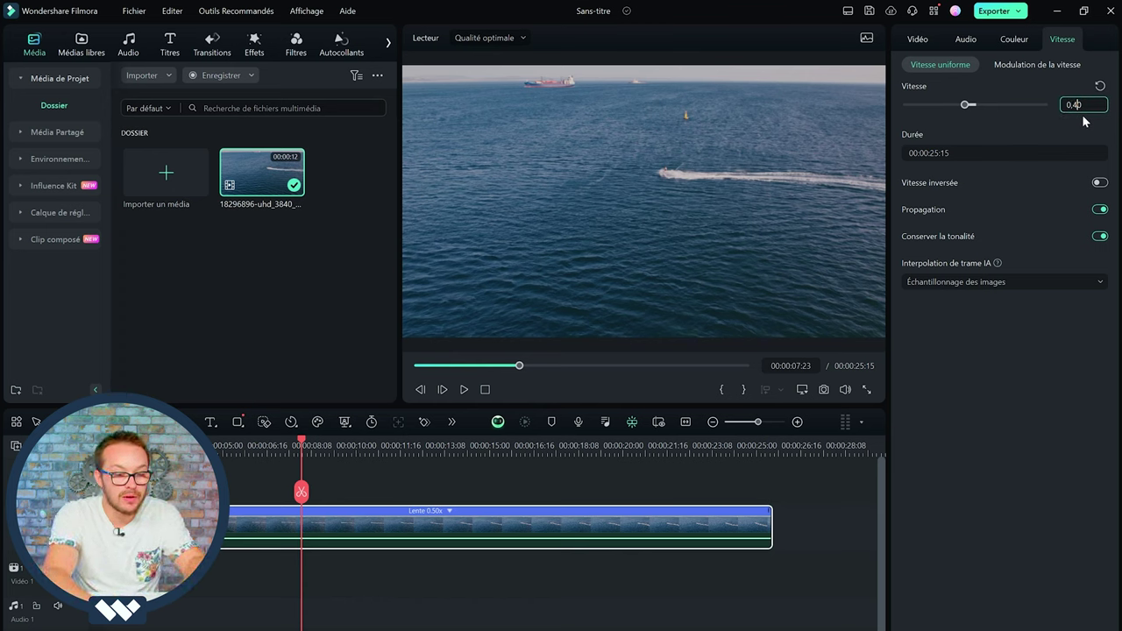
key("Return")
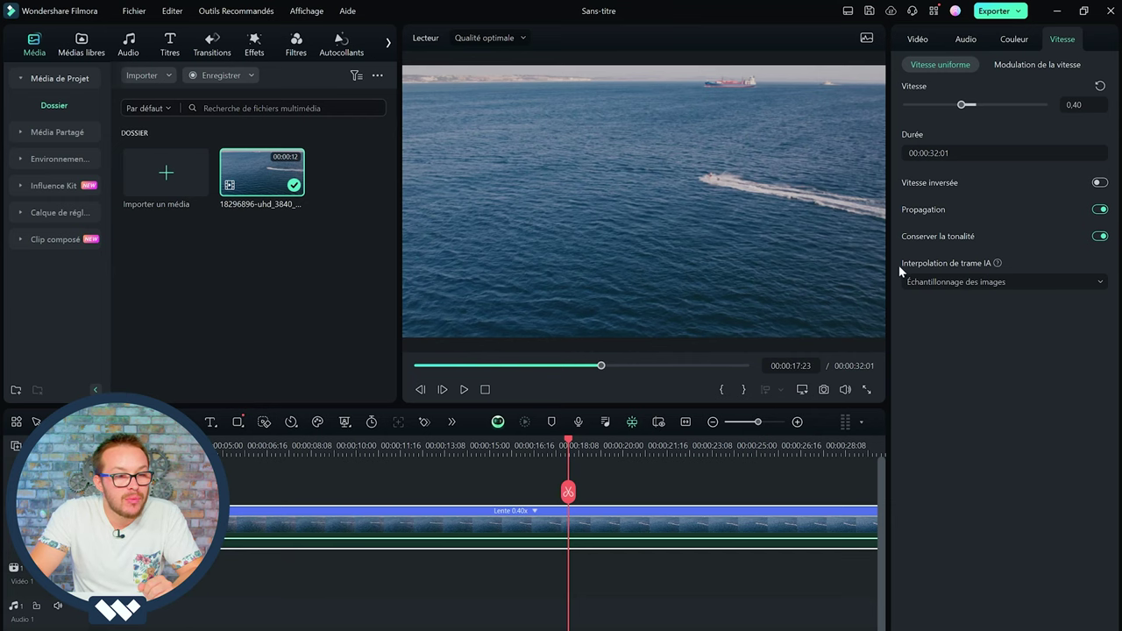
left_click(985, 282)
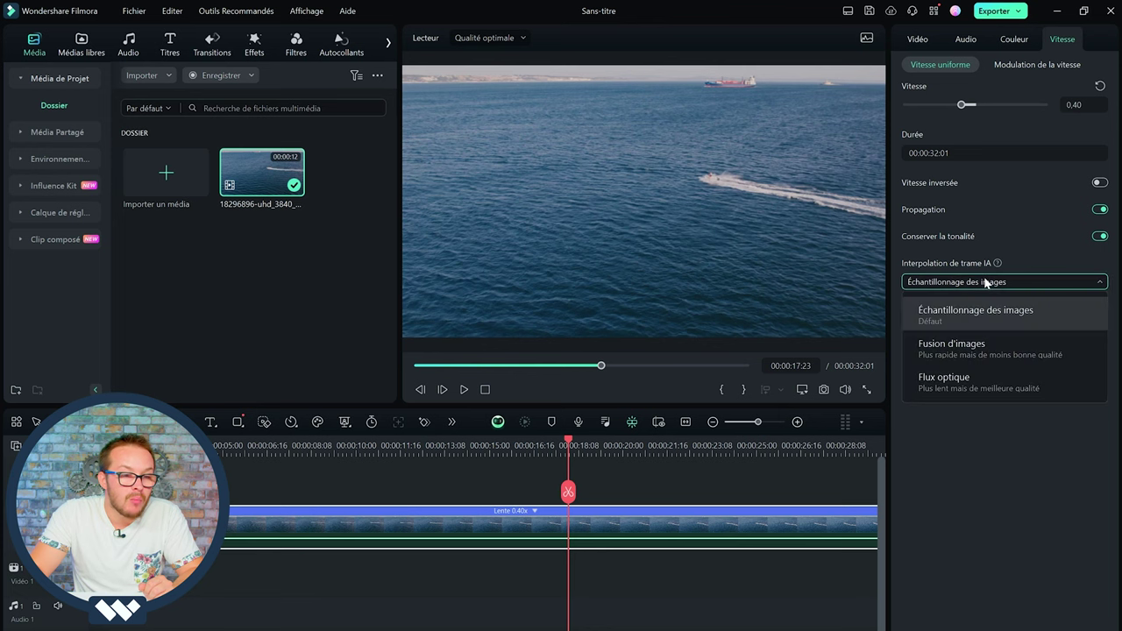
left_click(983, 374)
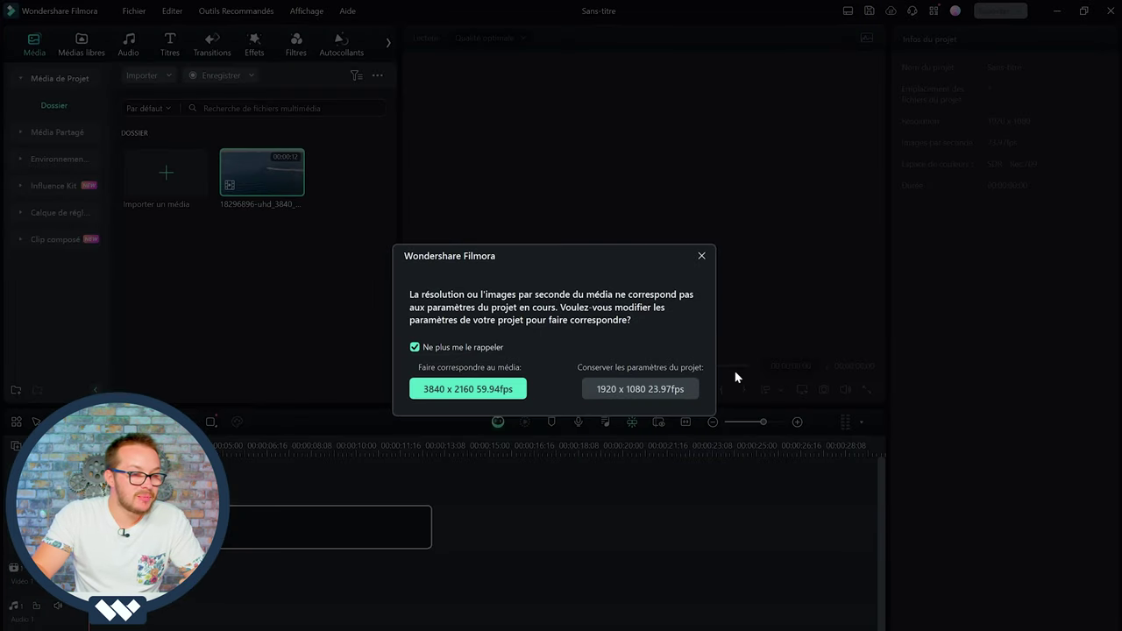
Step: Keep the project settings of 1920 x 1080 23.97fps for the added clip and preview its beginning
left_click(640, 391)
key("space")
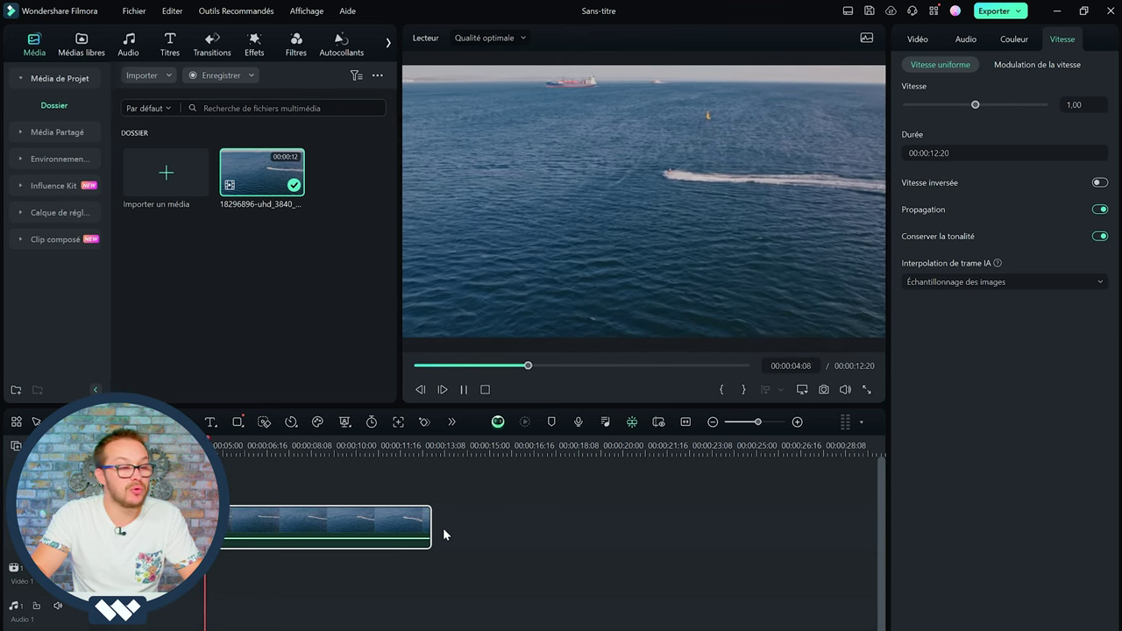
key("space")
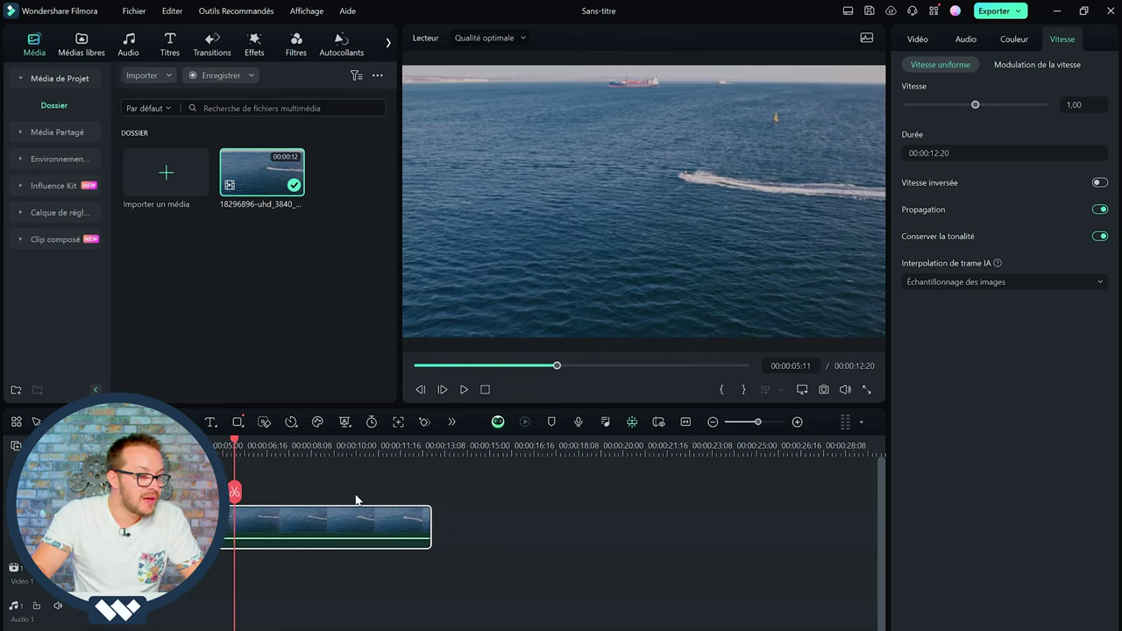
Step: Split the boat clip at 00:00:04:06 and again at 00:00:07:16 to isolate its middle section
left_click_drag(235, 443, 122, 443)
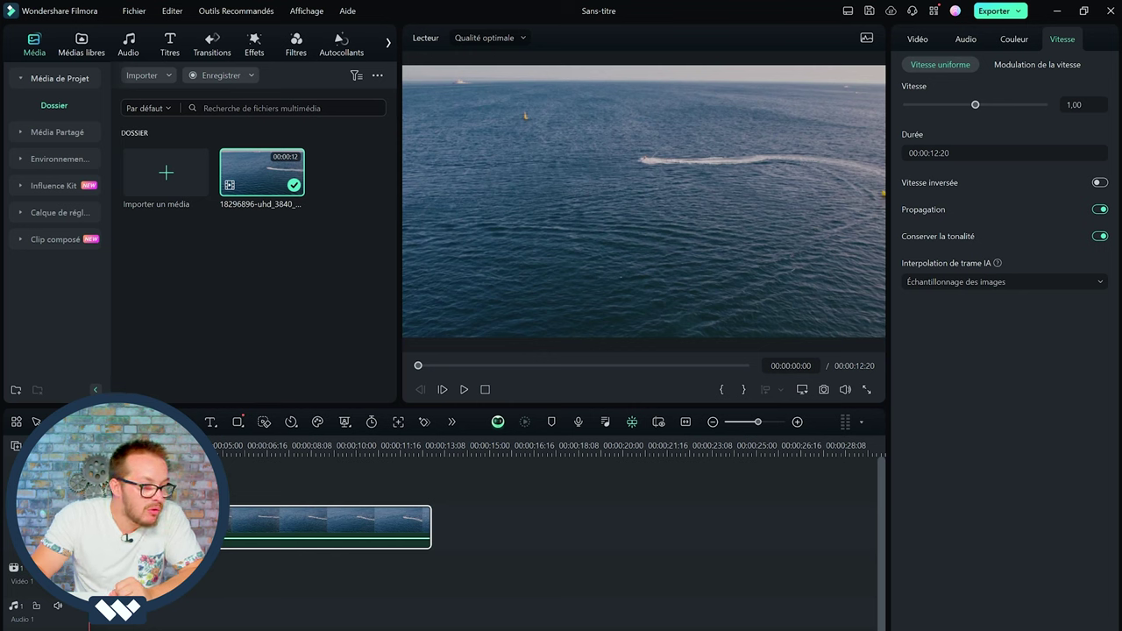
key("space")
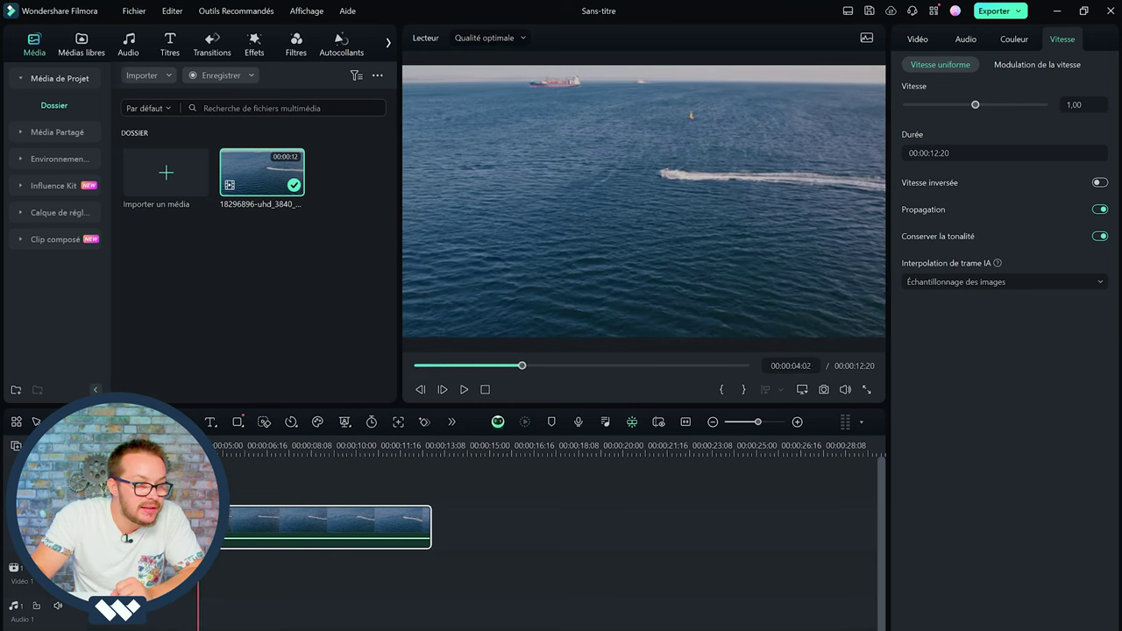
key("space")
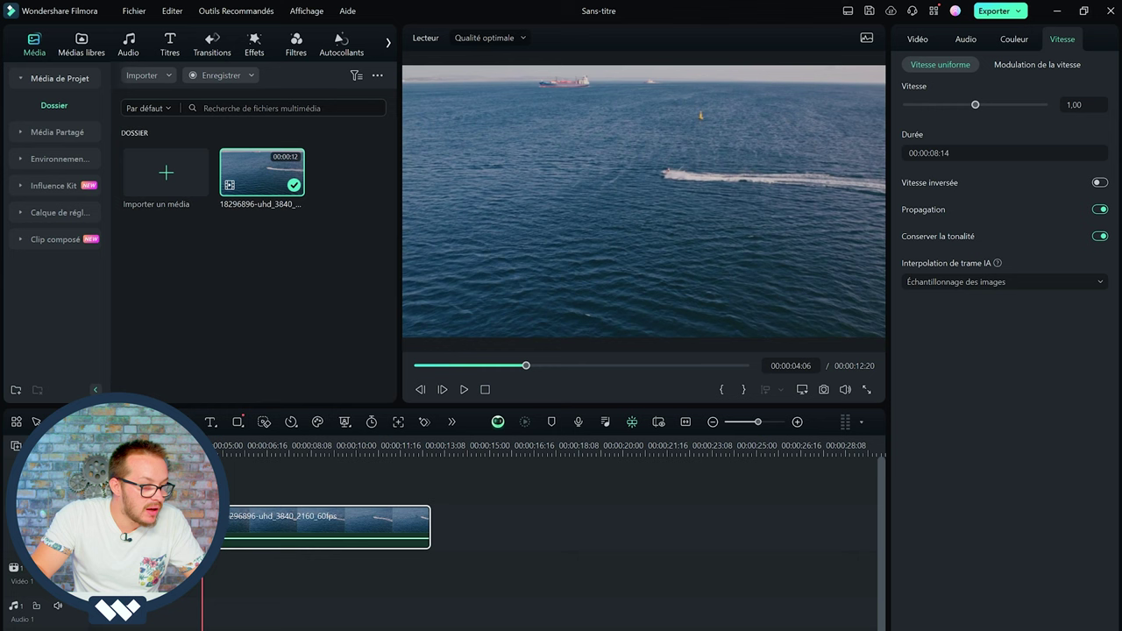
left_click_drag(202, 445, 292, 446)
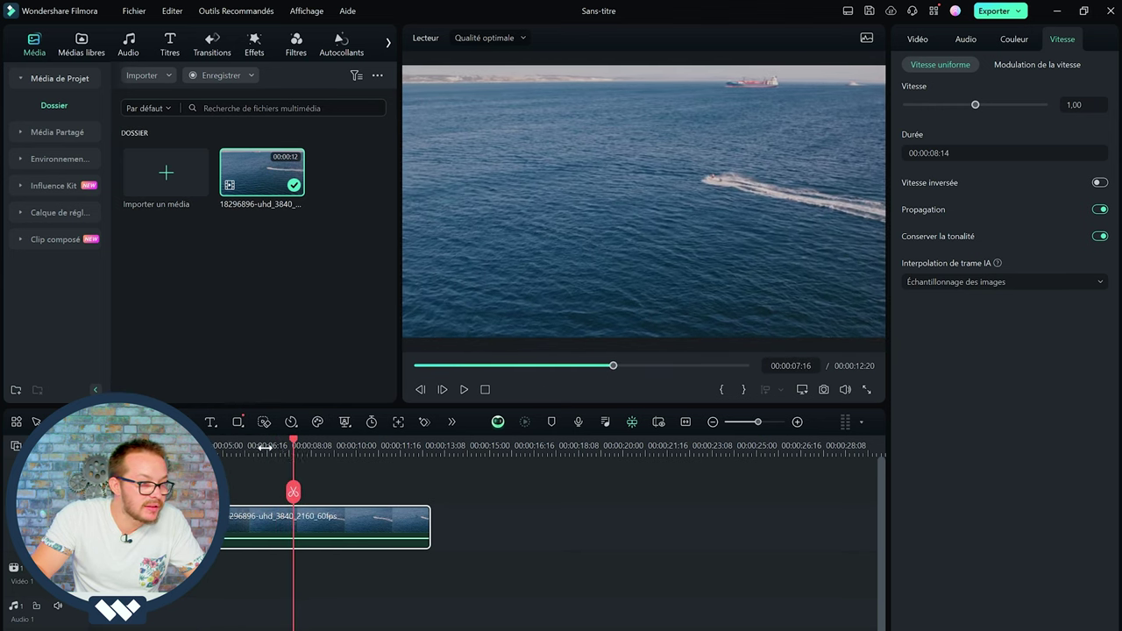
key("ctrl+b")
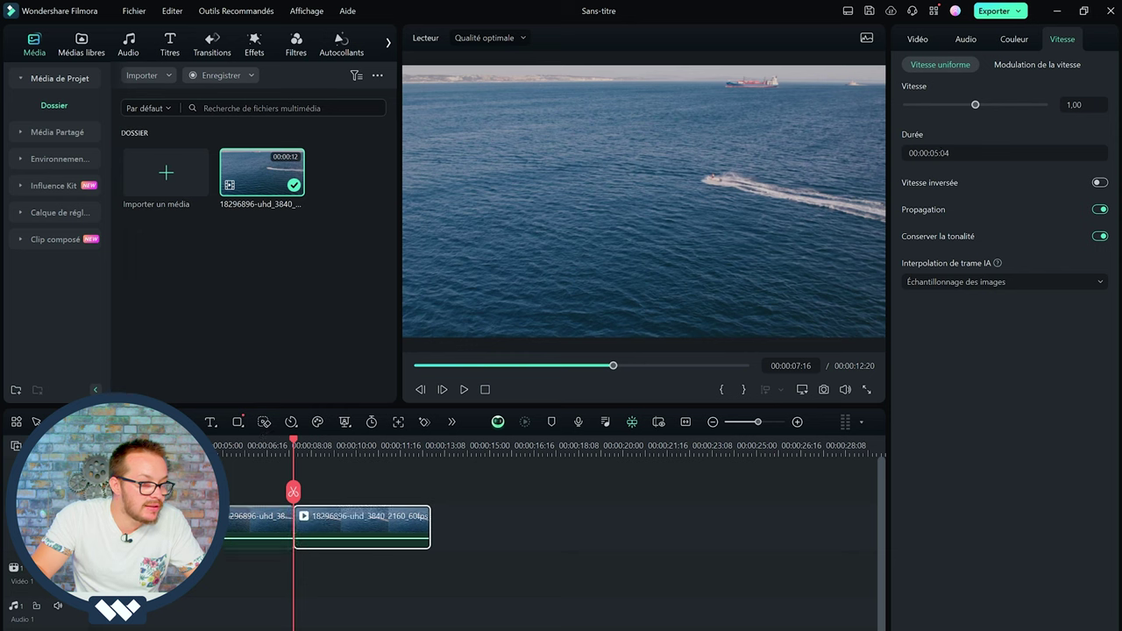
Step: Apply the Rapide 4x speed preset to the first segment of the clip
left_click_drag(293, 446, 153, 445)
left_click_drag(430, 526, 419, 518)
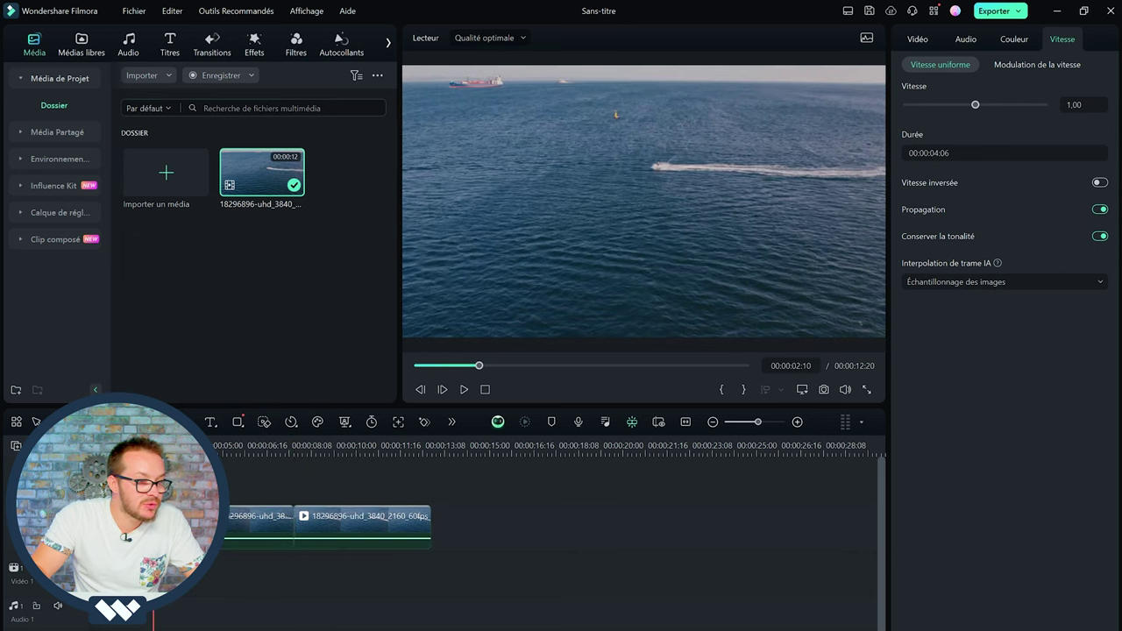
left_click(290, 423)
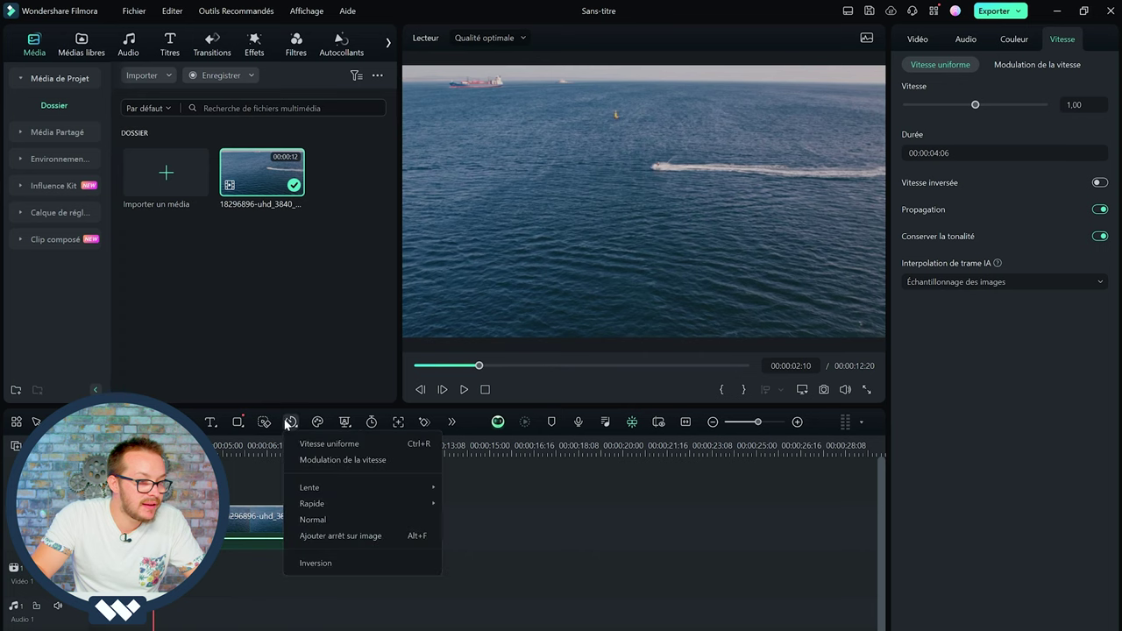
mouse_move(366, 500)
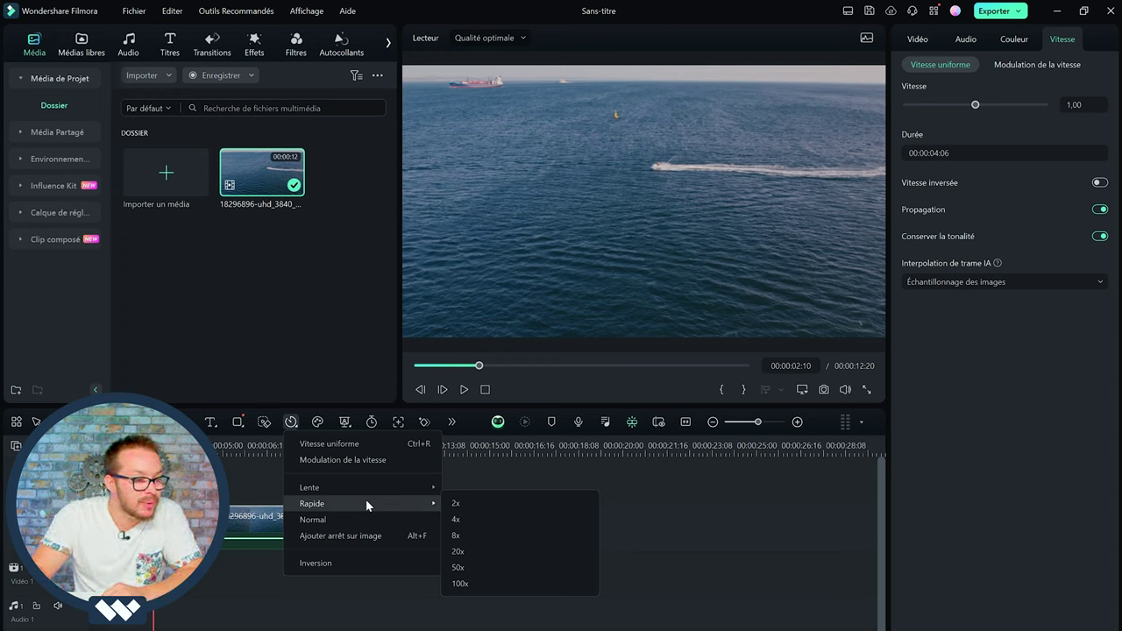
left_click(466, 519)
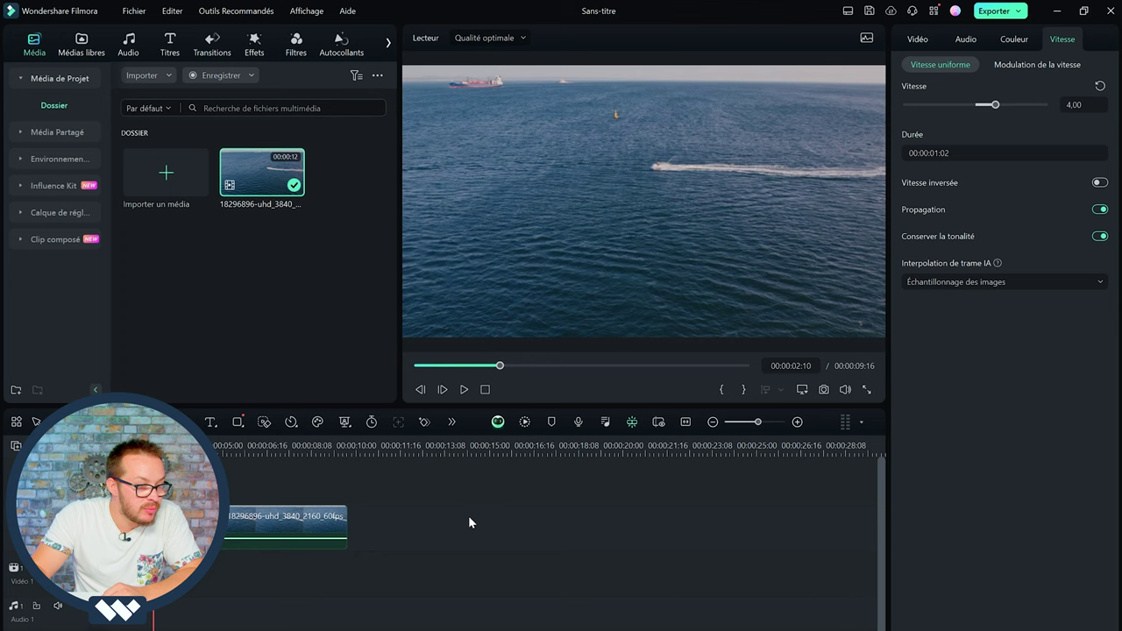
Step: Set the first segment's uniform speed to 3,00
scroll(247, 457, "up", 3)
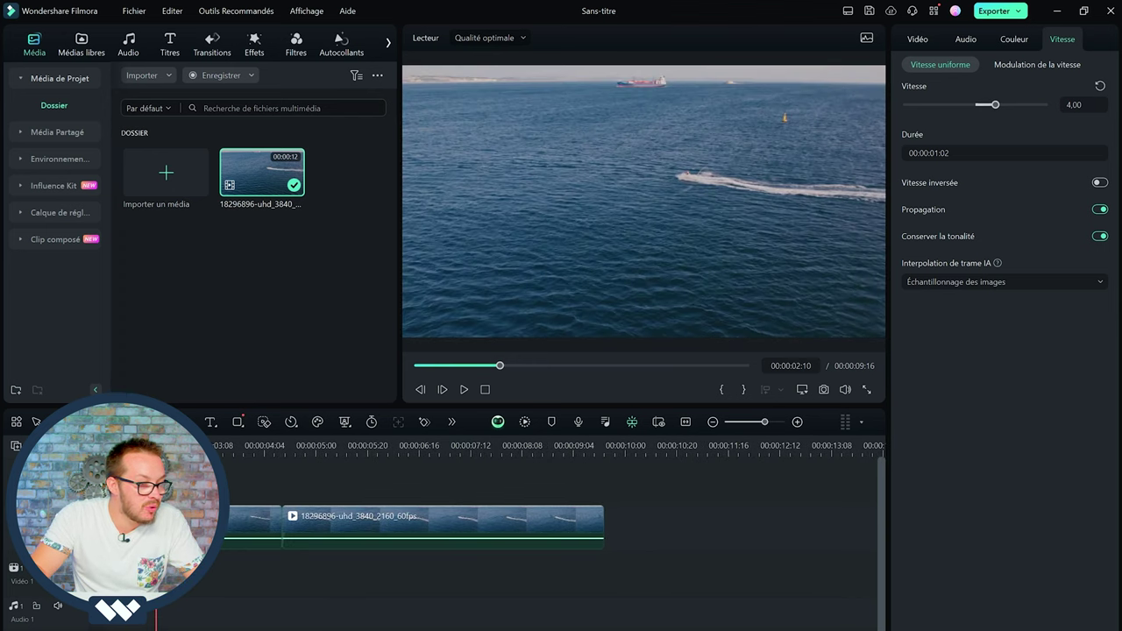
left_click_drag(238, 491, 147, 491)
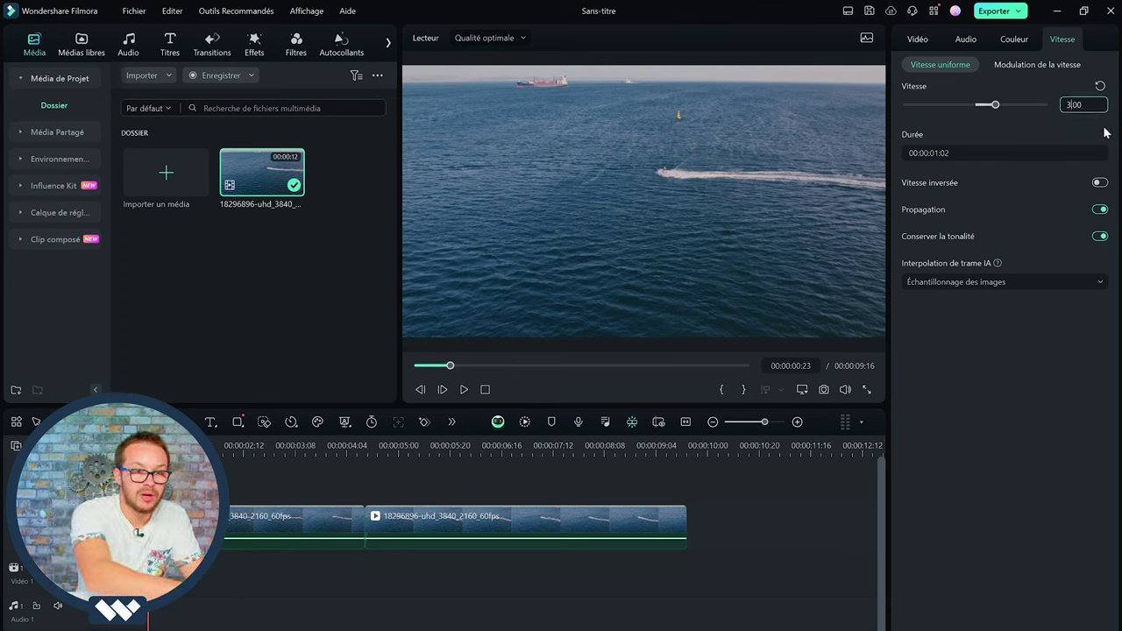
key("Return")
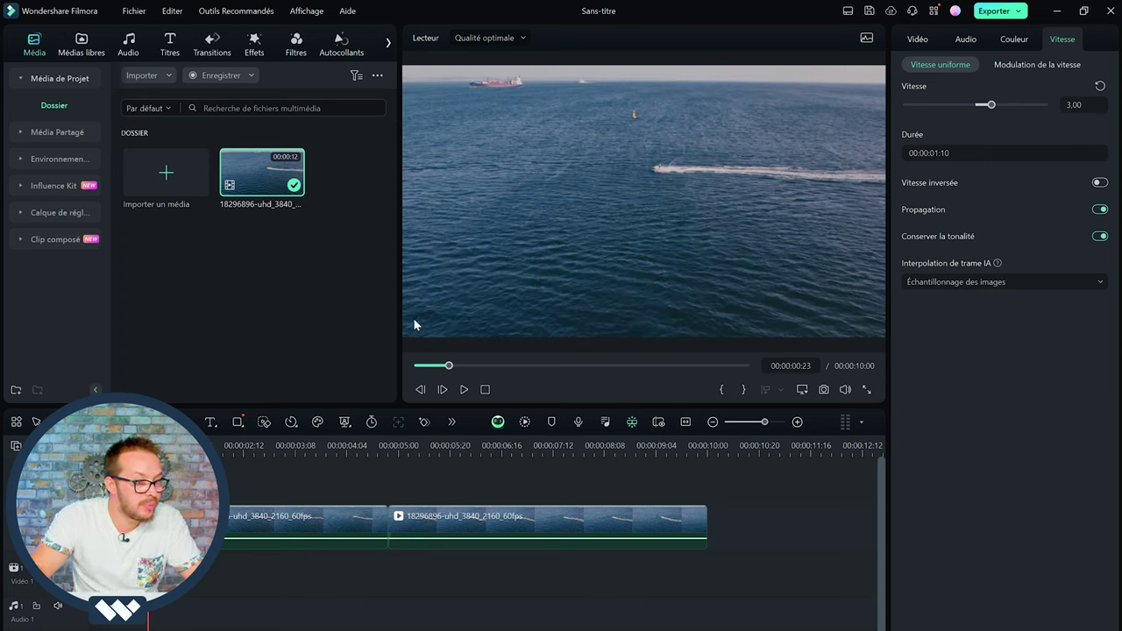
Step: Set the last segment's uniform speed to 3,00
left_click(310, 446)
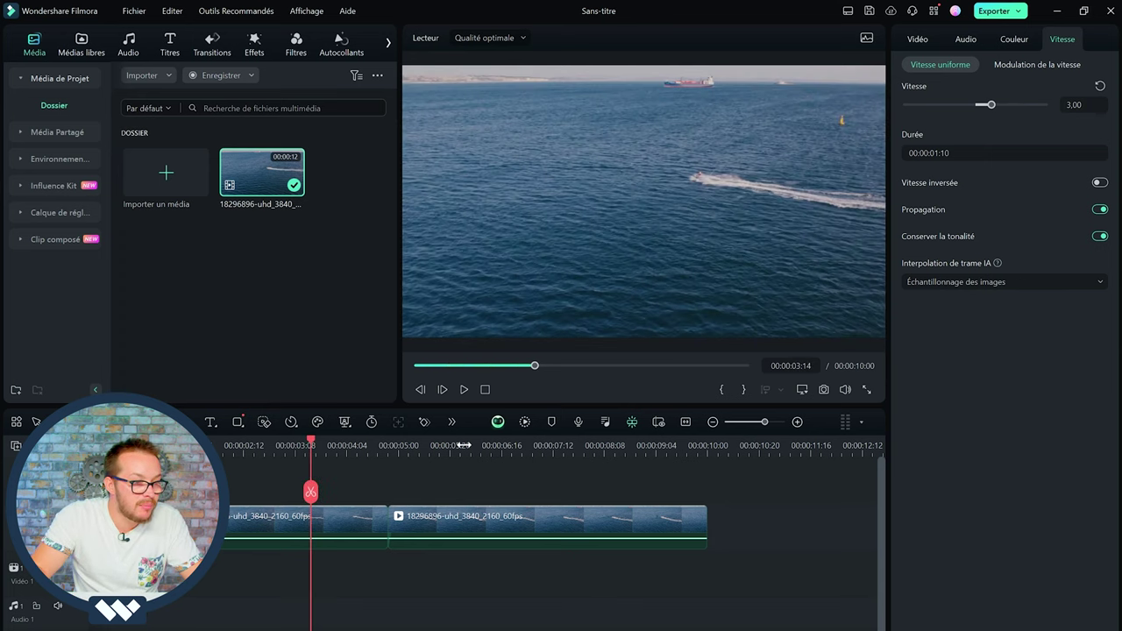
left_click(464, 445)
left_click(460, 530)
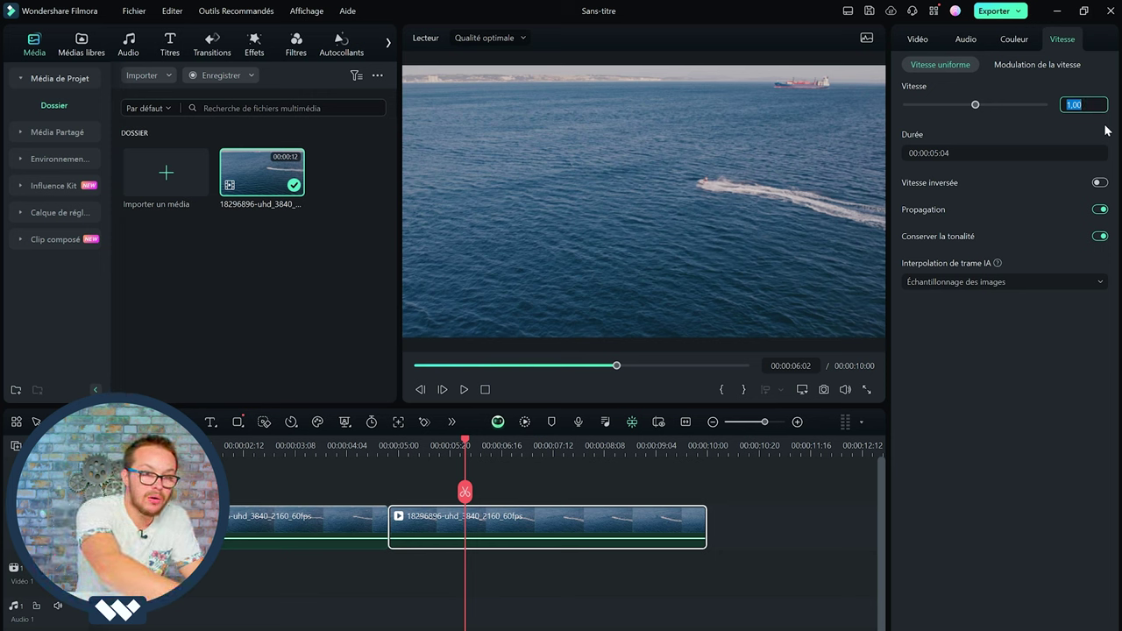
type("3")
key("Return")
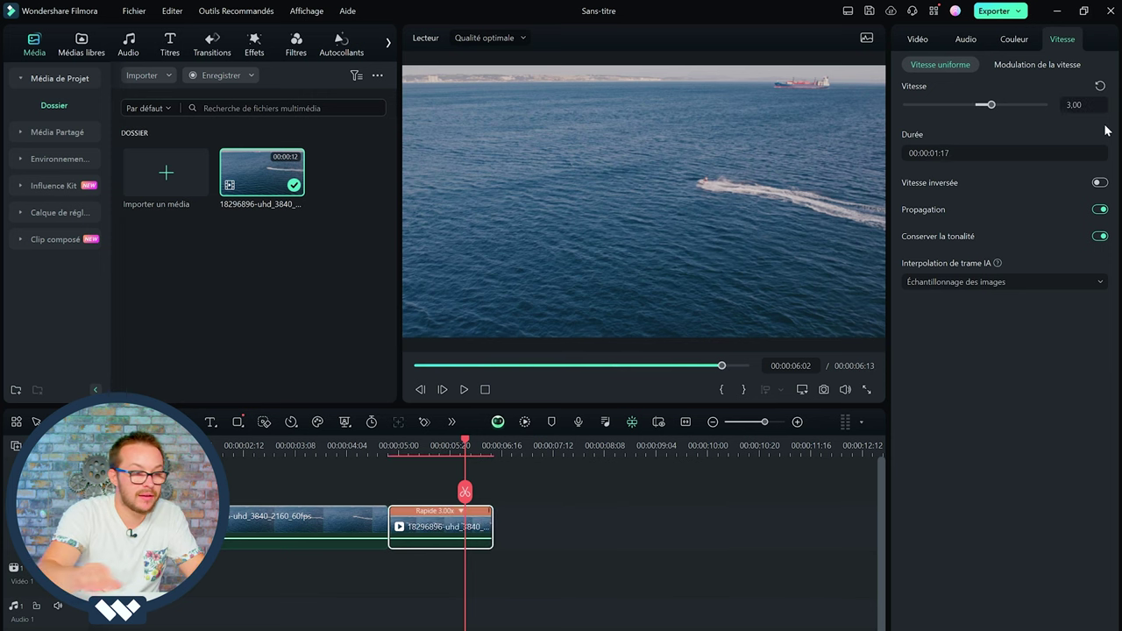
Step: Set the middle segment's uniform speed to 0,40 and play the sequence from the beginning
left_click(261, 446)
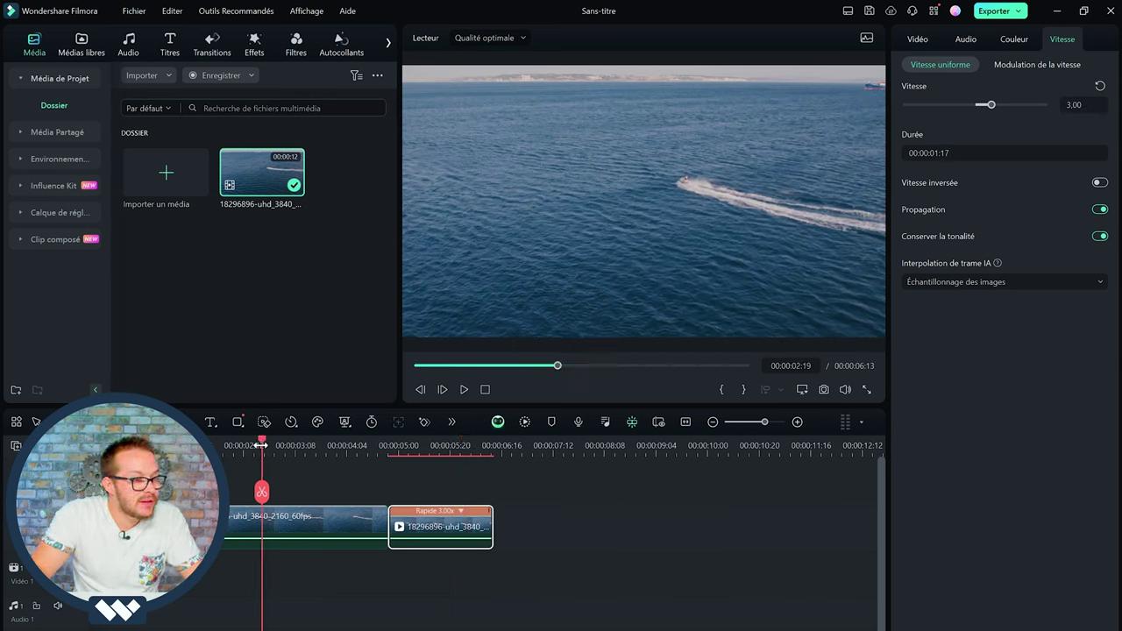
left_click(288, 518)
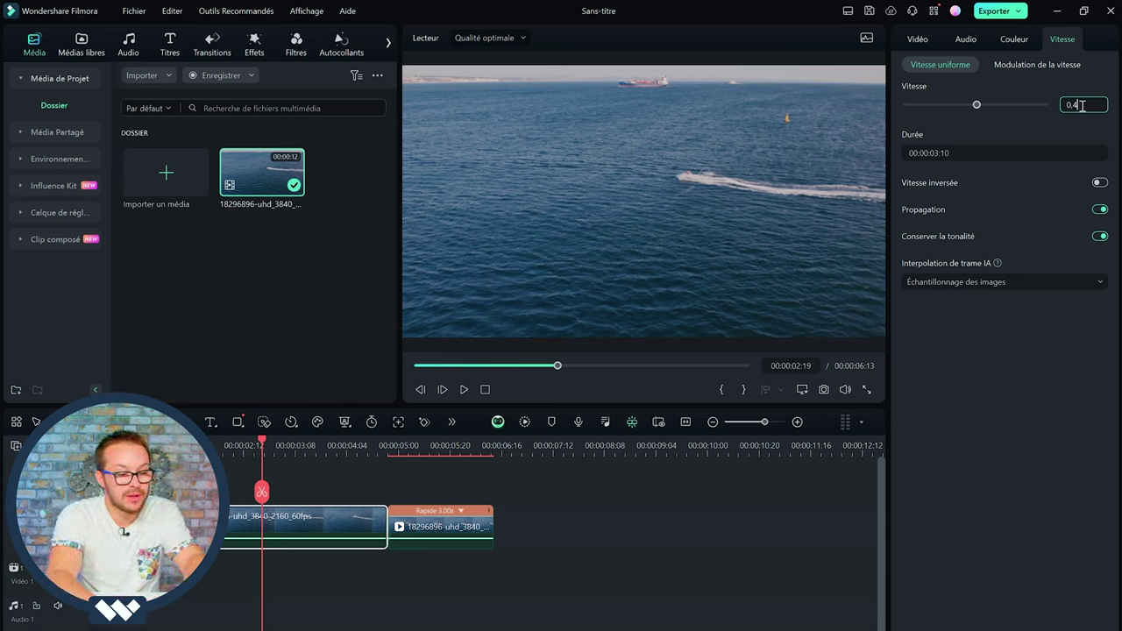
key("Return")
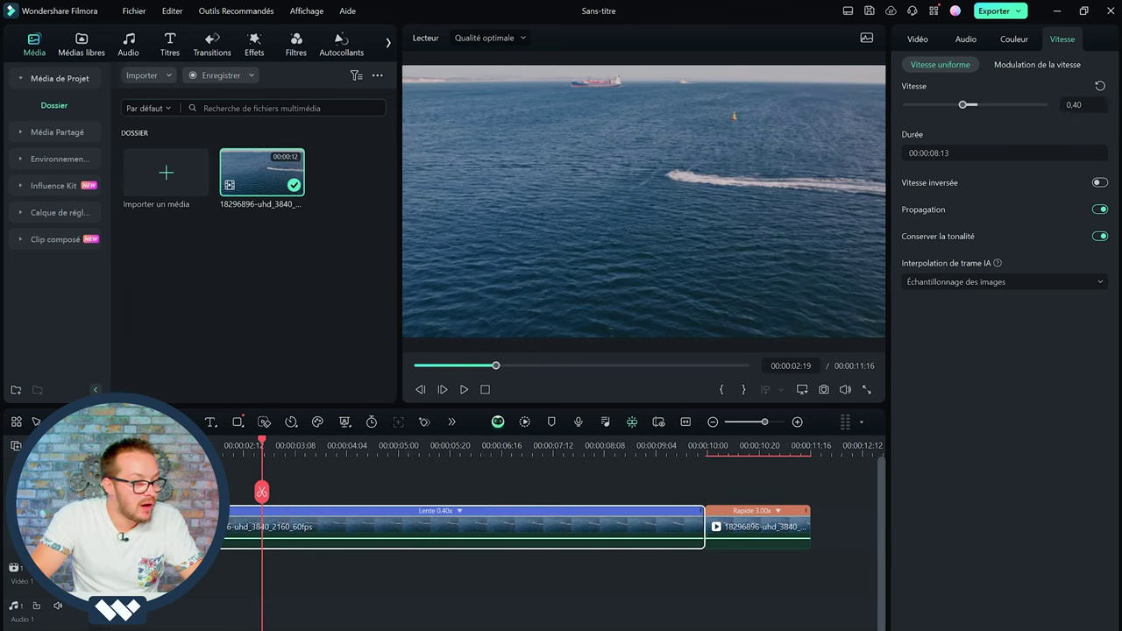
key("Home")
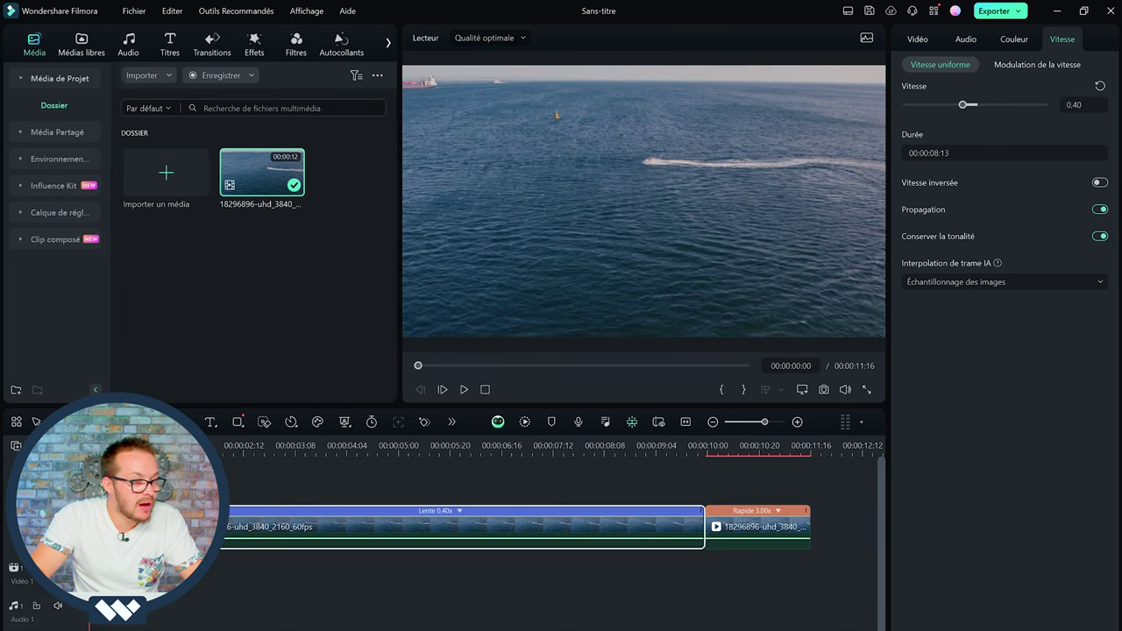
key("space")
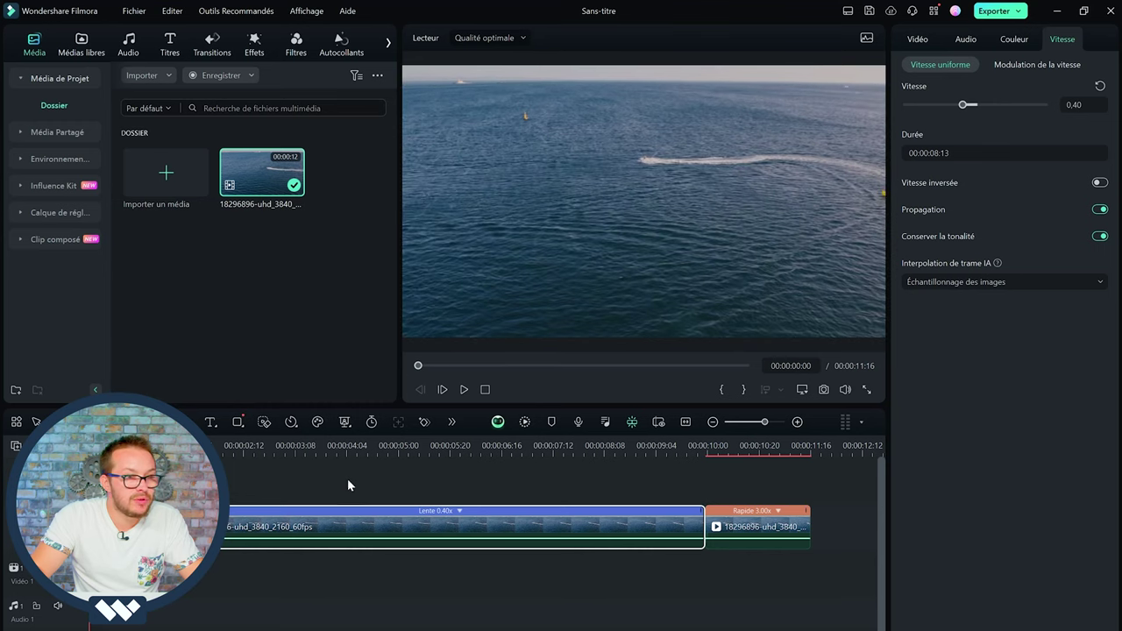
key("space")
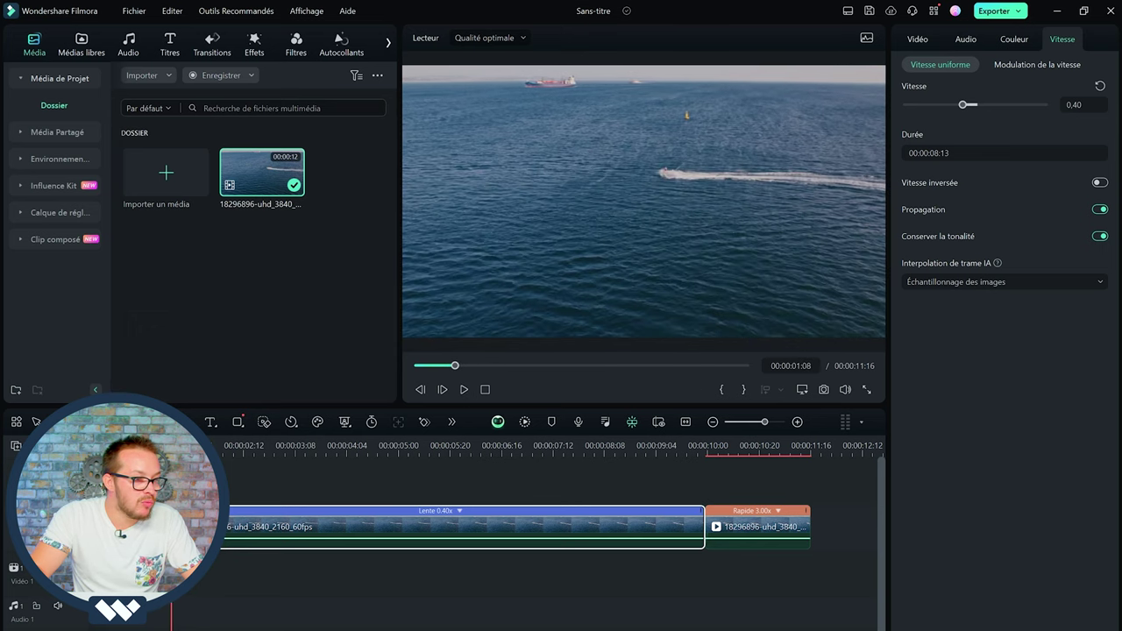
Step: Add a scale keyframe at 00:00:01:10, where the slow-motion segment begins
key("ctrl+equal")
mouse_move(171, 445)
left_mouse_down()
mouse_move(218, 447)
mouse_move(161, 446)
left_mouse_up()
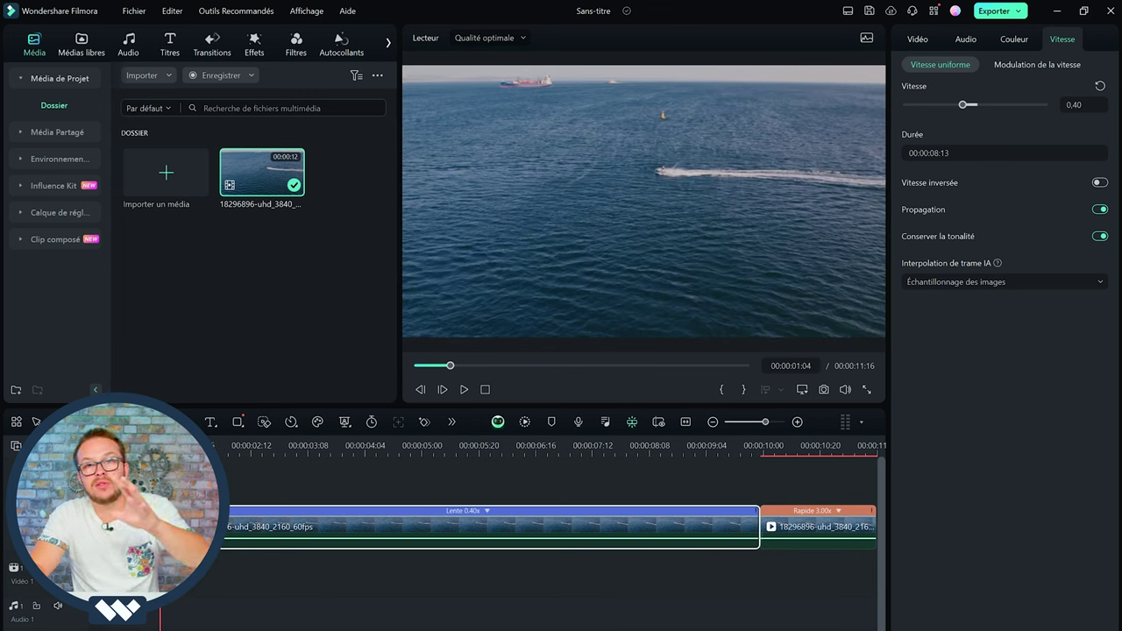
key("Right")
key("Right")
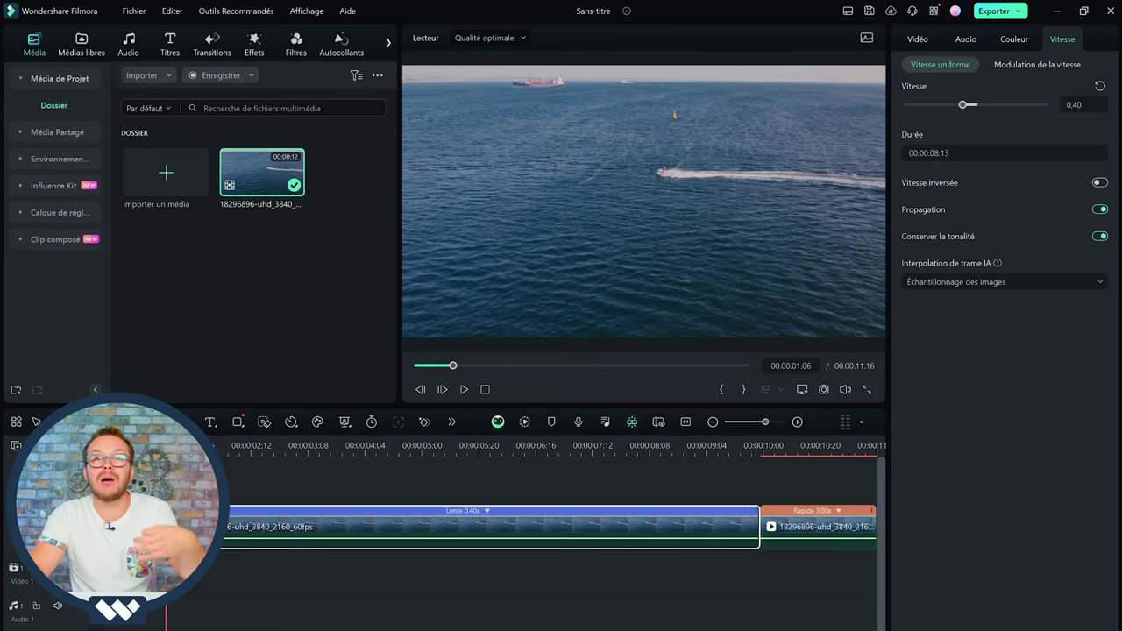
key("Right")
key("Right")
key("Right")
key("Right")
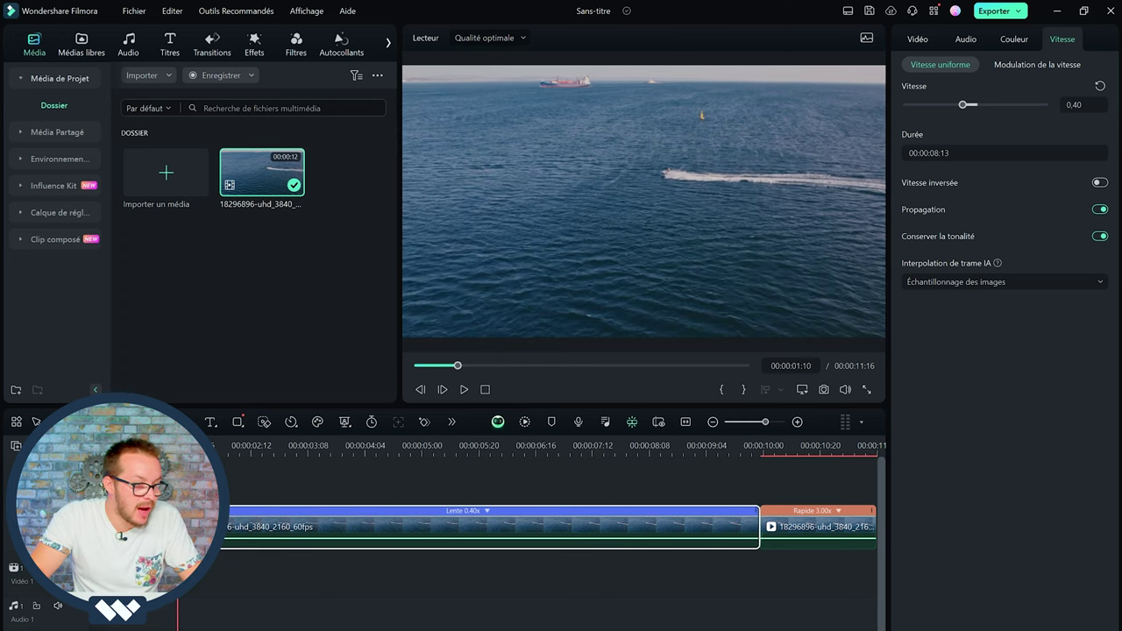
left_click(915, 40)
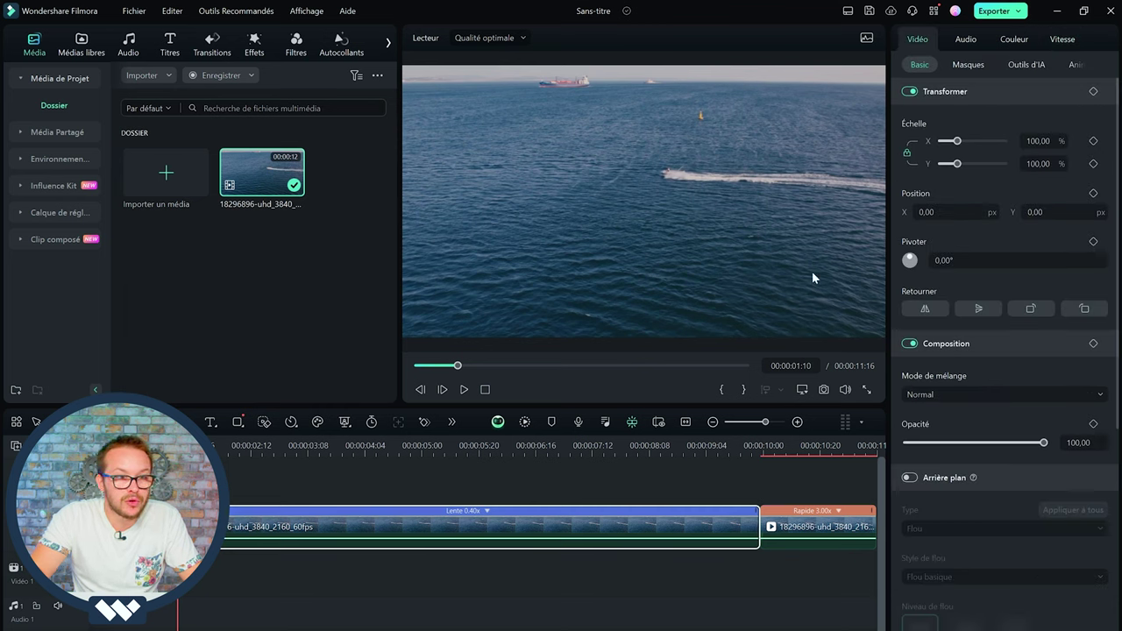
left_click(1093, 142)
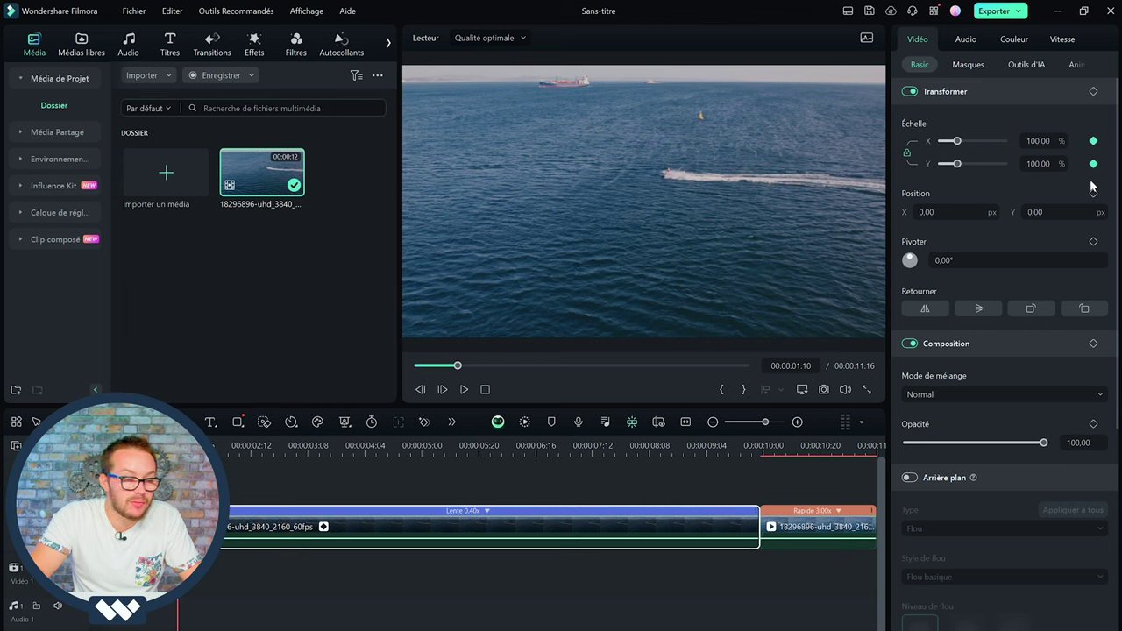
Step: Set the slow-motion segment's scale to 150% on both axes at 00:00:01:19
key("space")
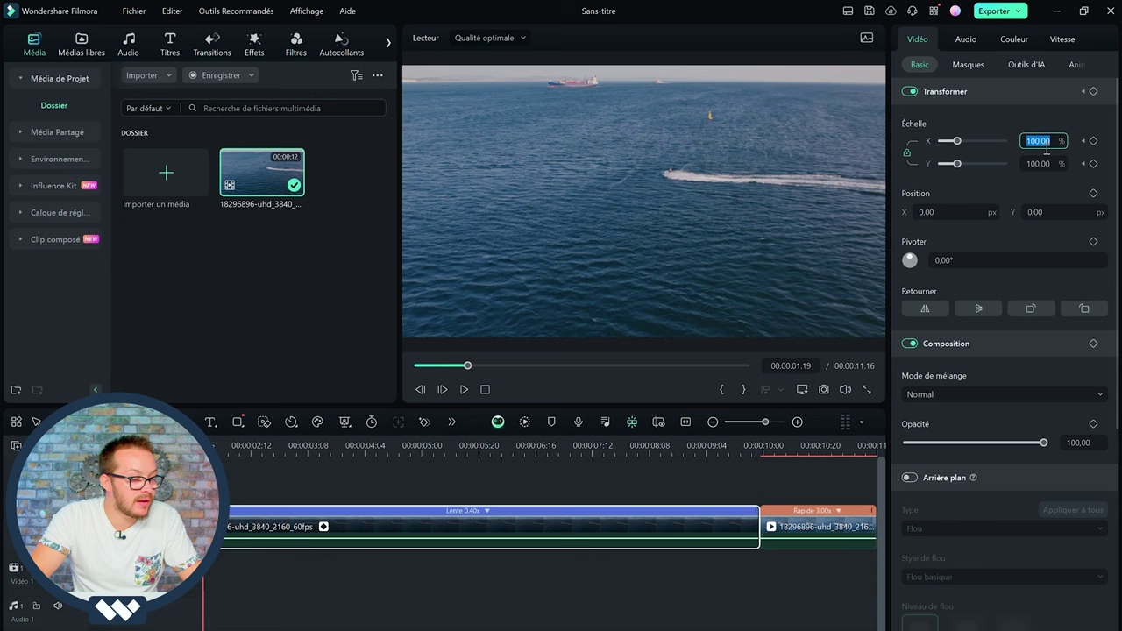
type("150")
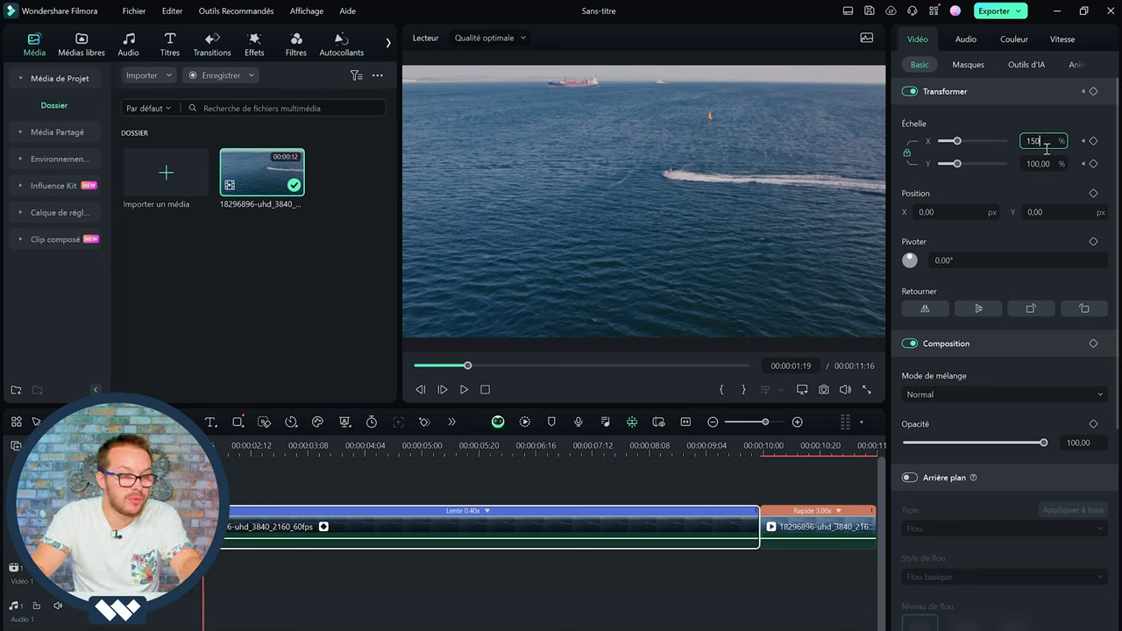
key("Return")
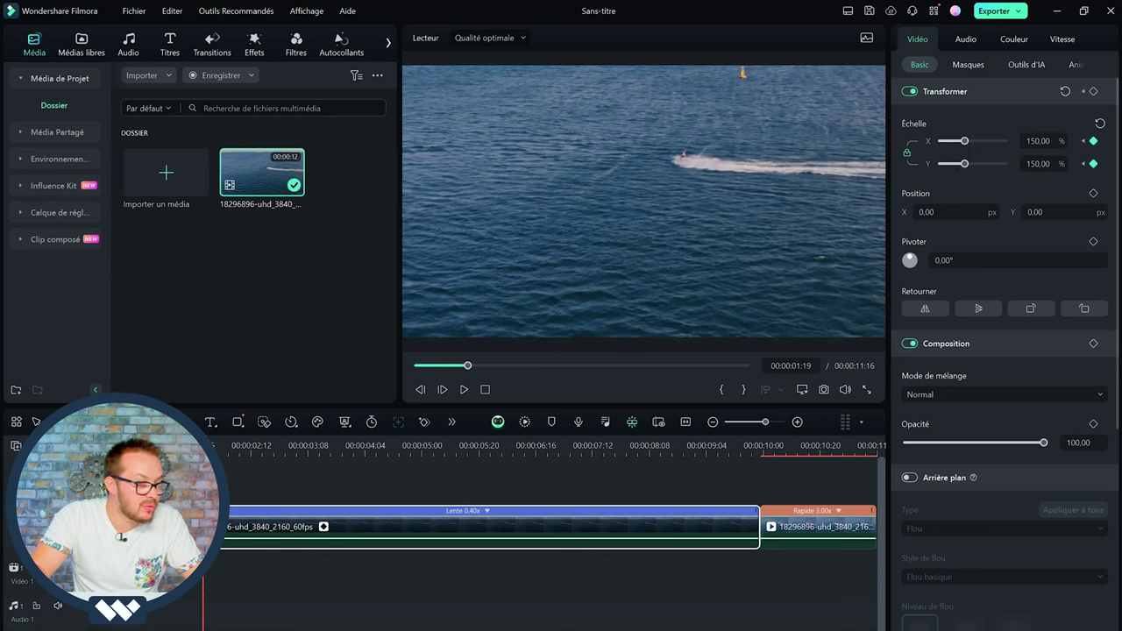
Step: Play the sequence from the beginning and add a scale keyframe at 00:00:09:17, near the end of the slow-motion segment
key("Home")
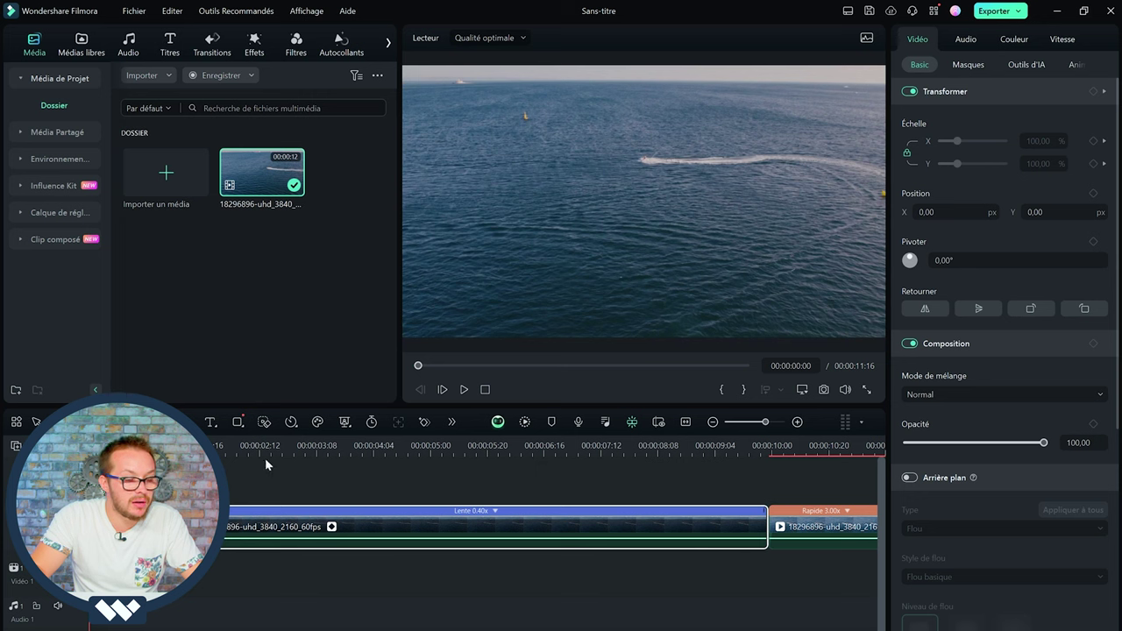
key("space")
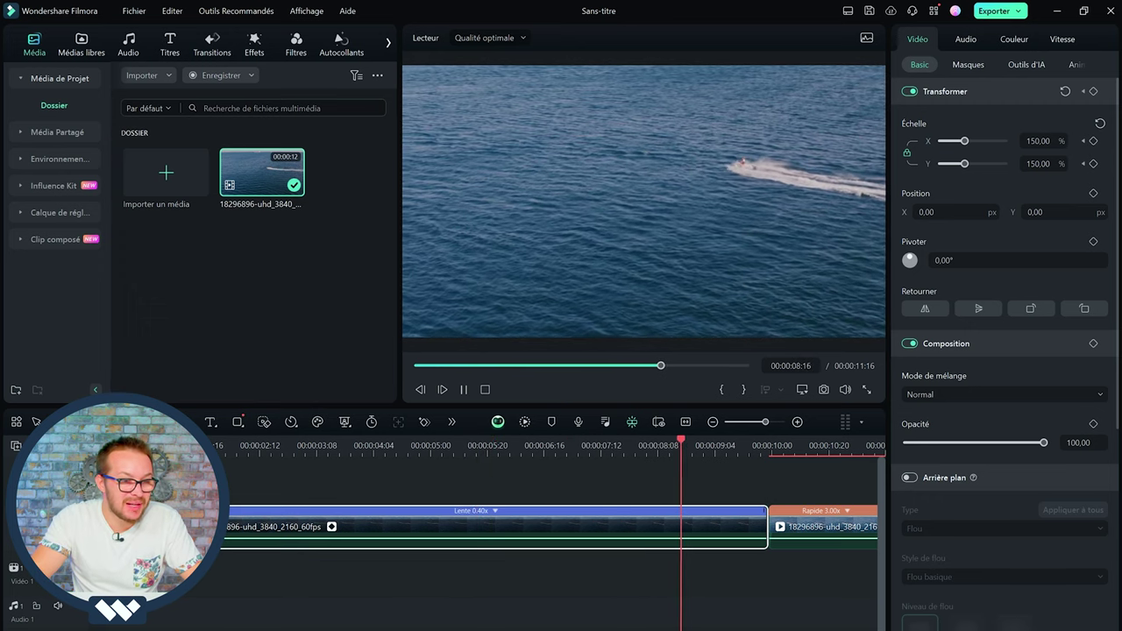
key("space")
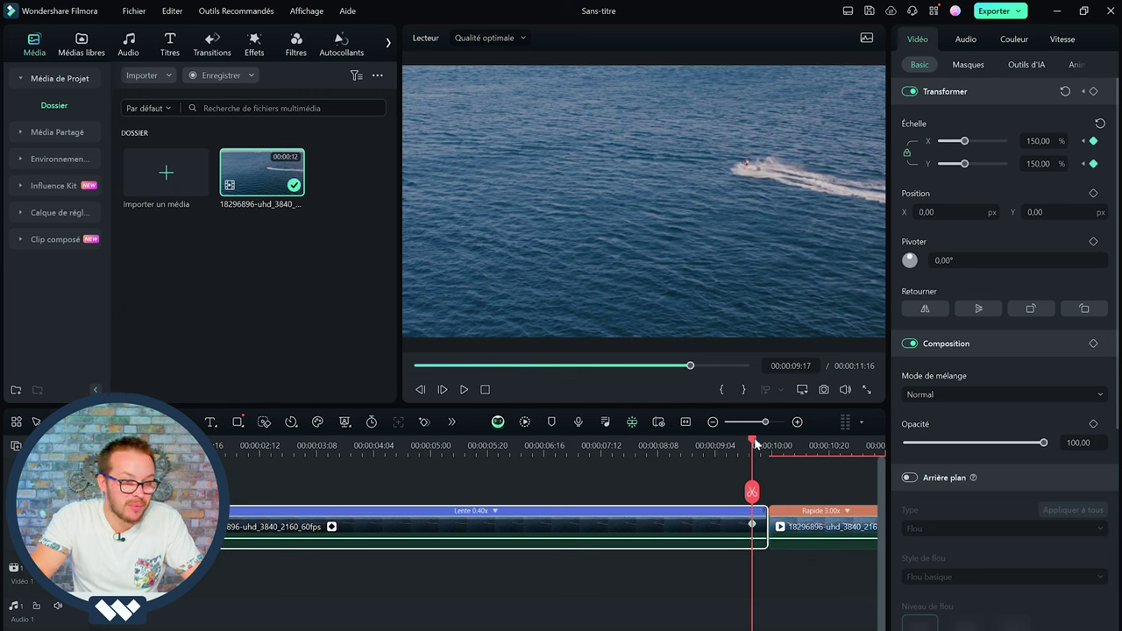
Step: Set the slow-motion segment's scale to 100% at 00:00:09:23 and play the sequence from the beginning
left_click_drag(756, 444, 768, 444)
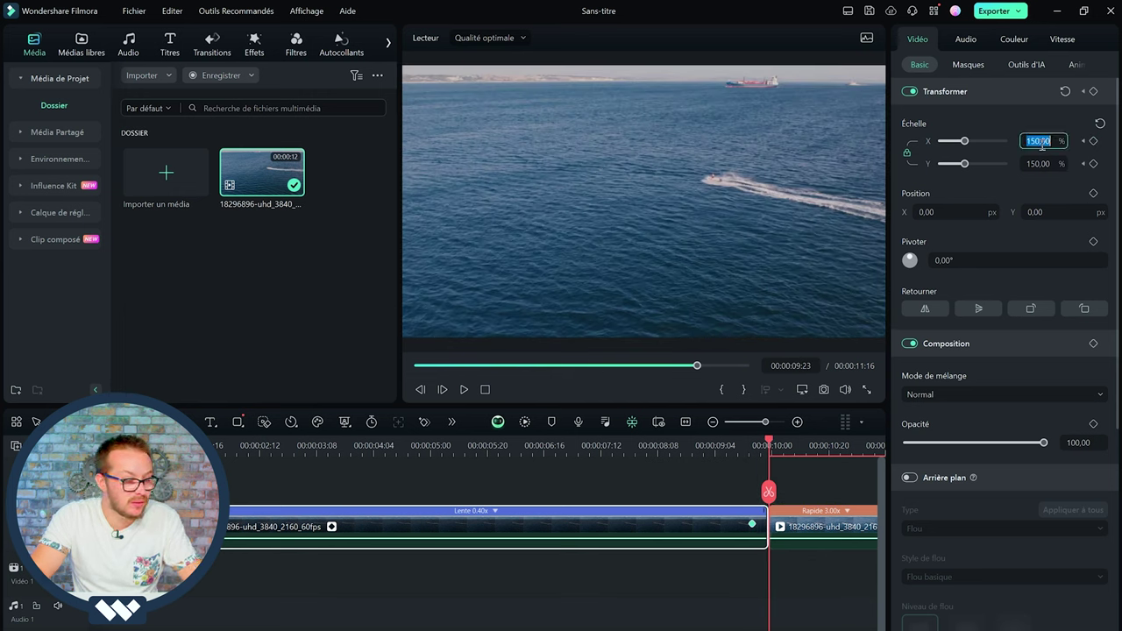
type("100")
key("Return")
left_click(112, 444)
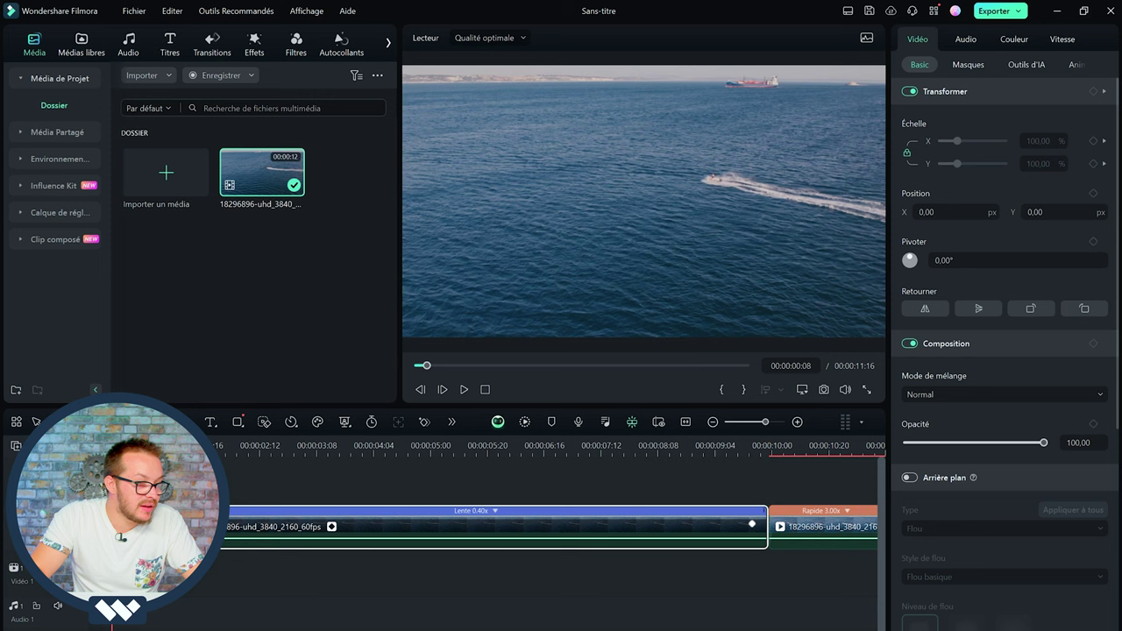
left_click_drag(111, 444, 88, 444)
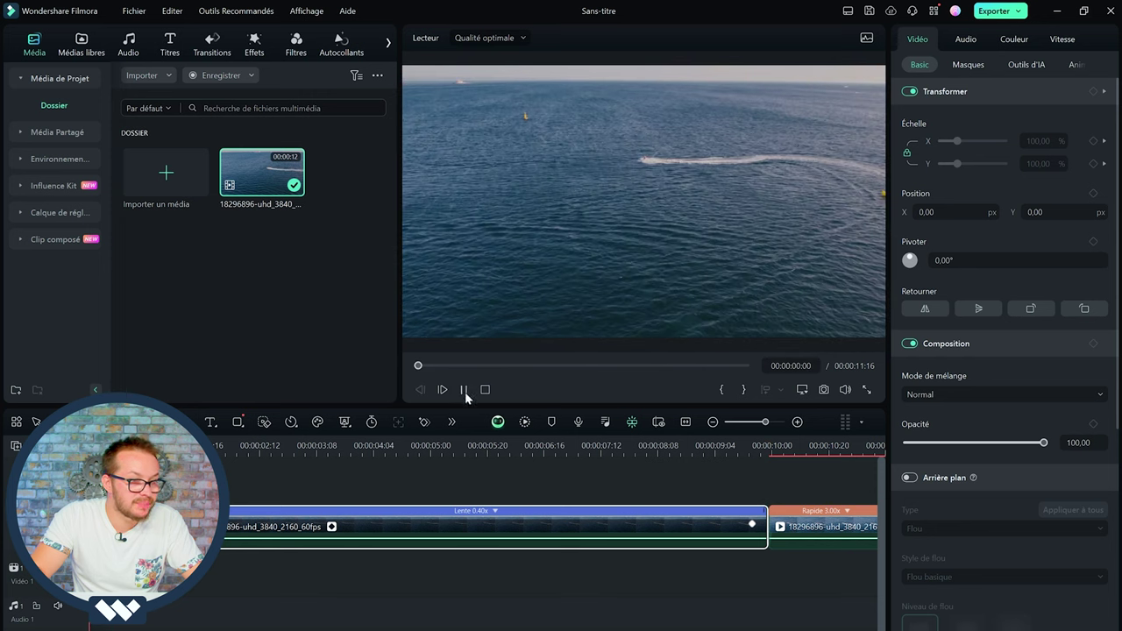